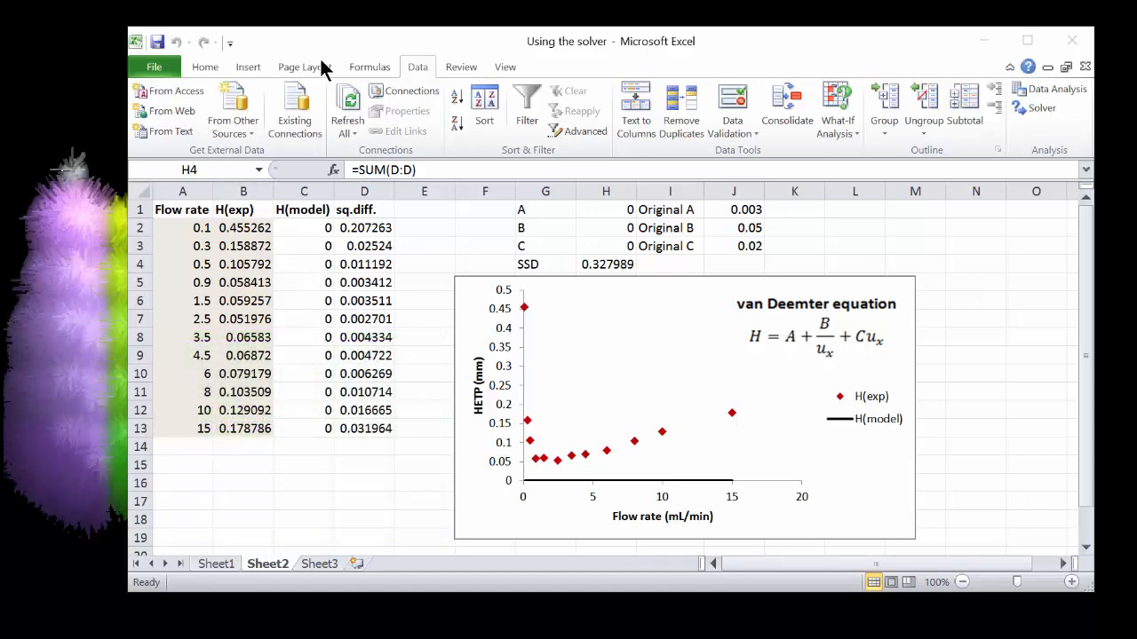
# Open the Excel add-ins manager to check that the Solver Add-in is enabled, then close it
pyautogui.click(137, 41)
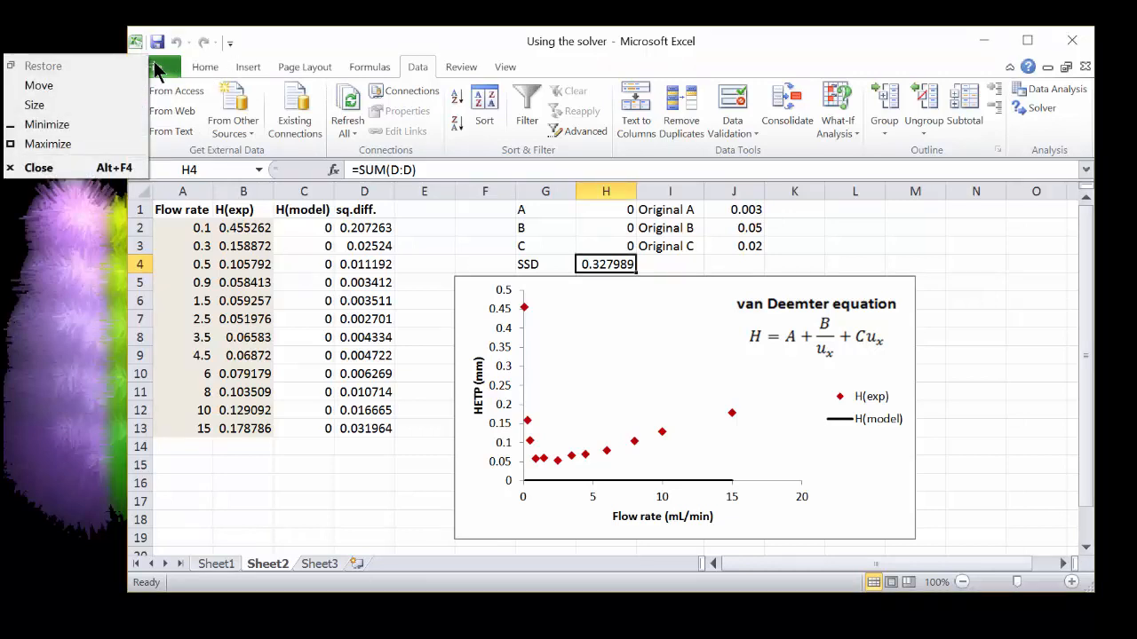
pyautogui.click(153, 69)
pyautogui.click(153, 69)
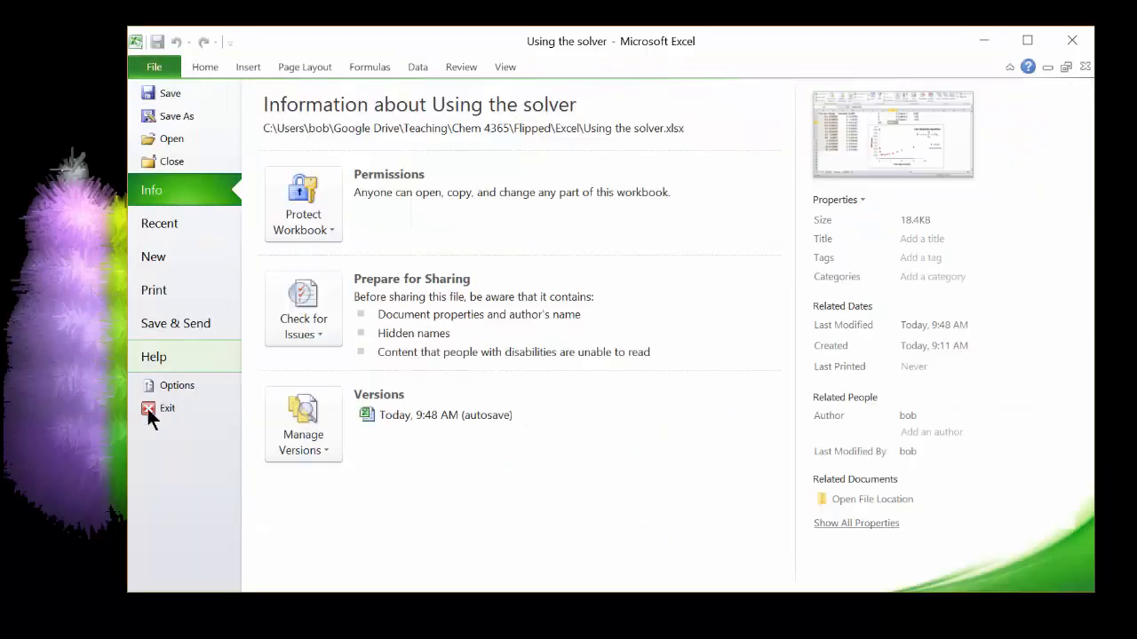
pyautogui.click(169, 385)
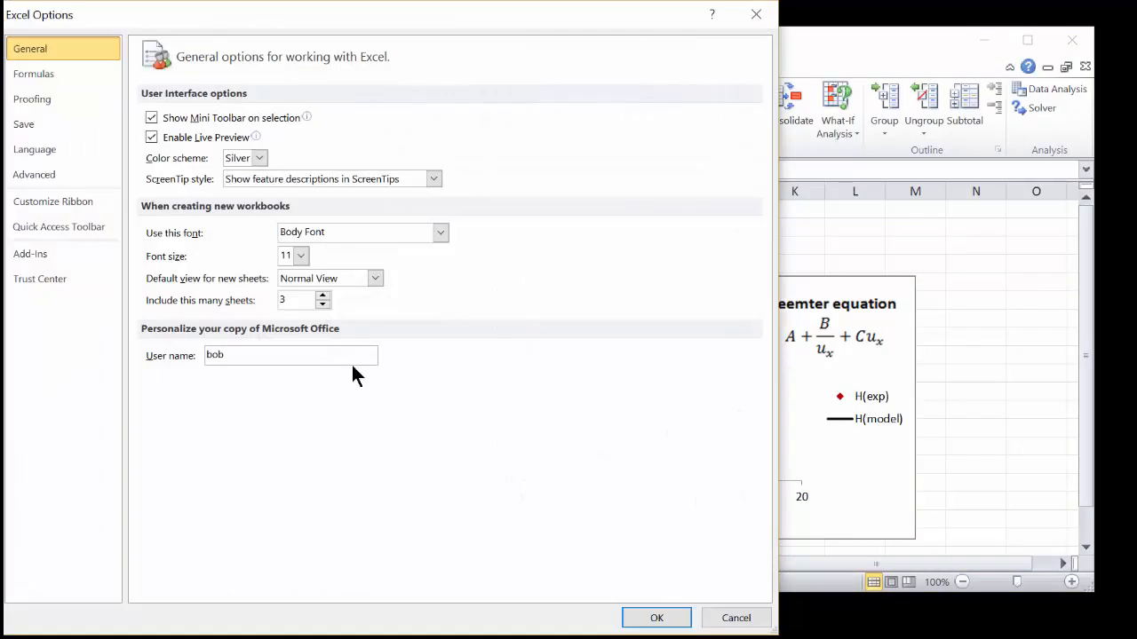
pyautogui.moveTo(320, 21); pyautogui.dragTo(426, 30)
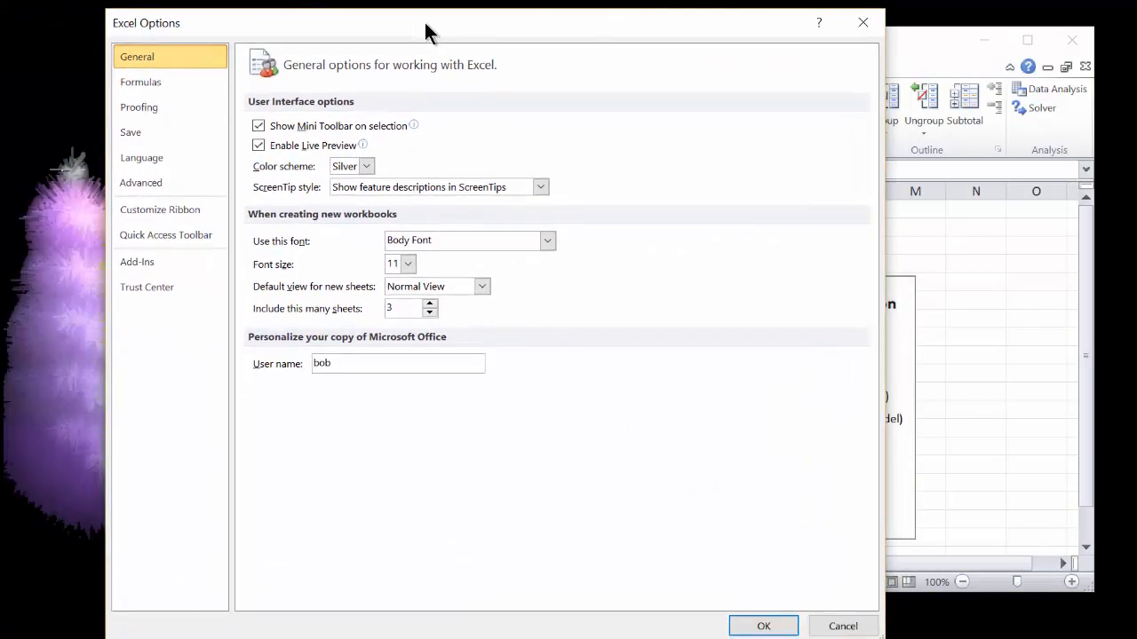
pyautogui.click(160, 263)
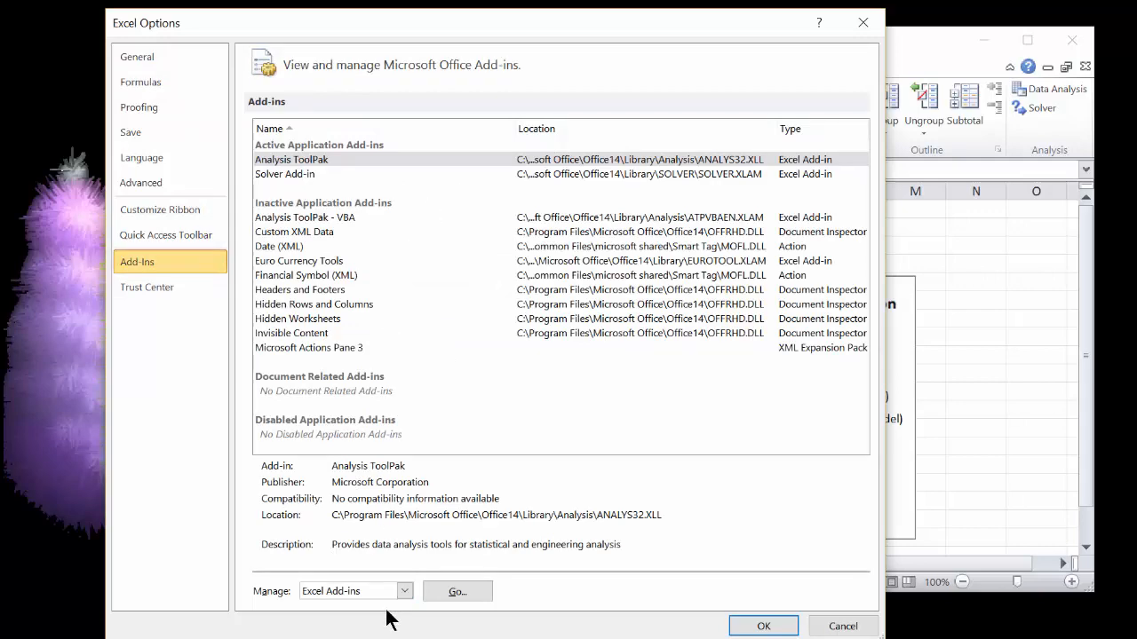
pyautogui.click(475, 592)
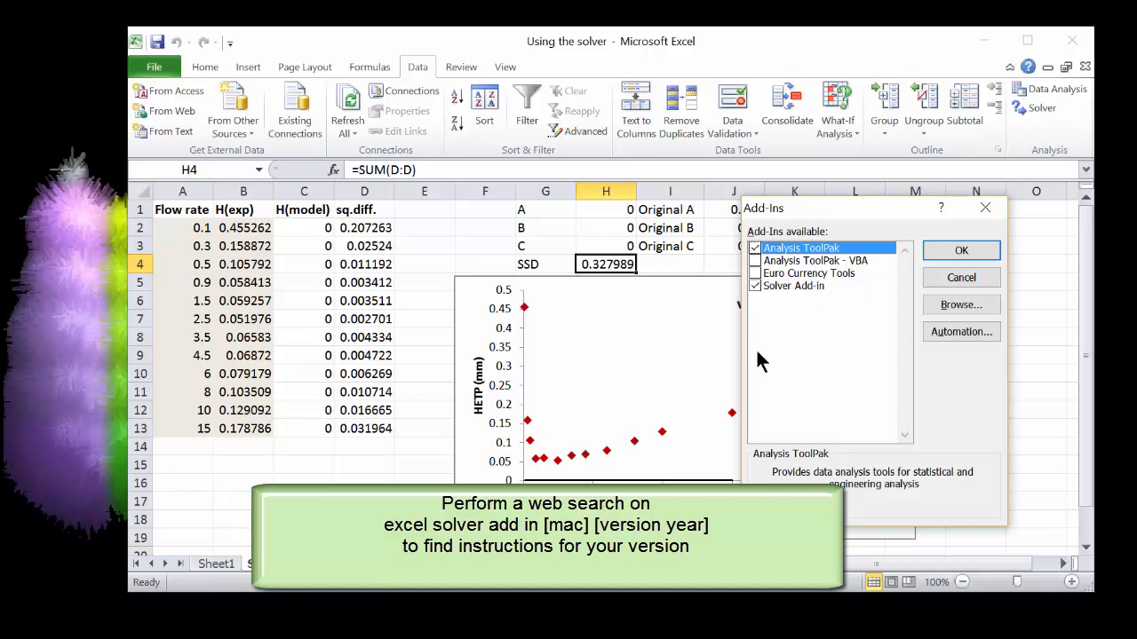
pyautogui.click(957, 277)
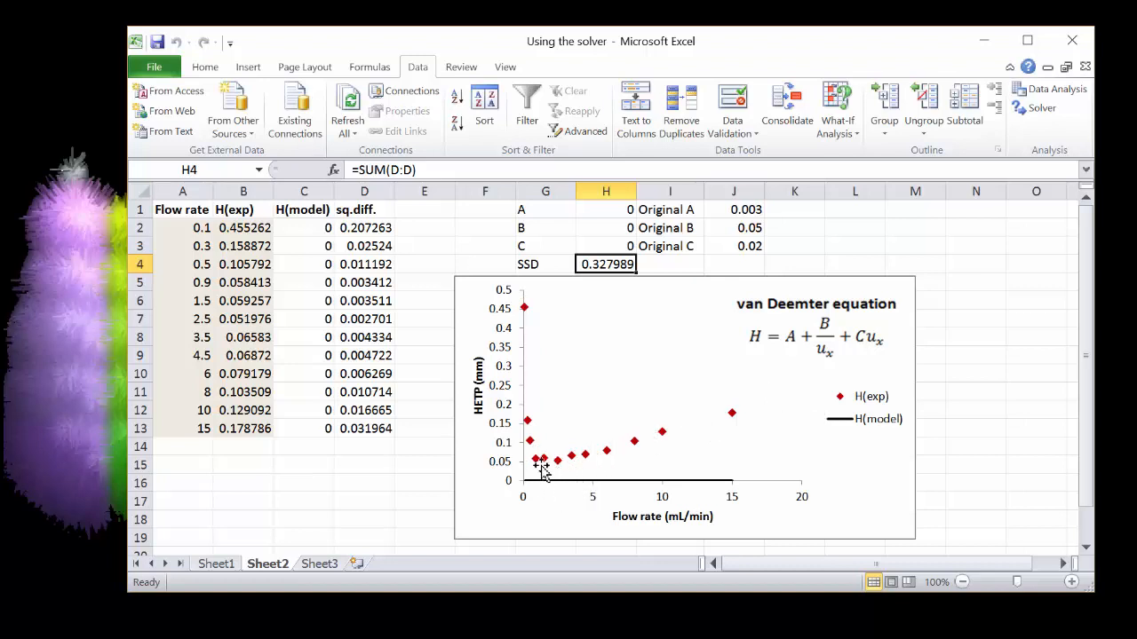
# Examine the spreadsheet's data columns, the model formula in C2, the squared difference in D2 and the SSD sum in H4
pyautogui.moveTo(542, 460)
pyautogui.click(193, 228)
pyautogui.click(236, 229)
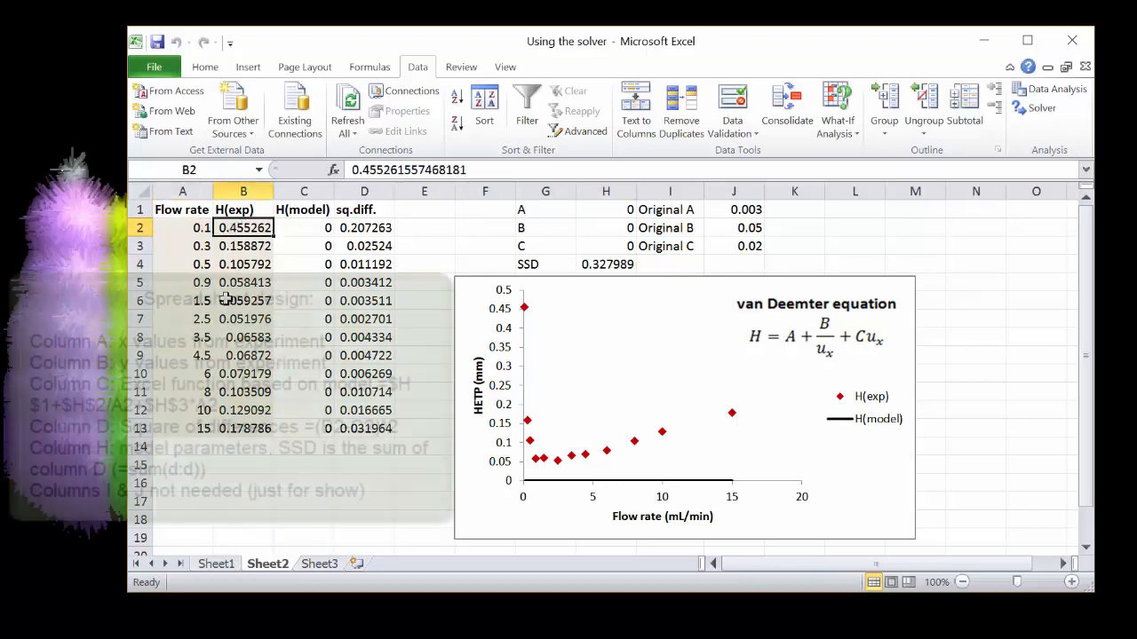
pyautogui.click(298, 228)
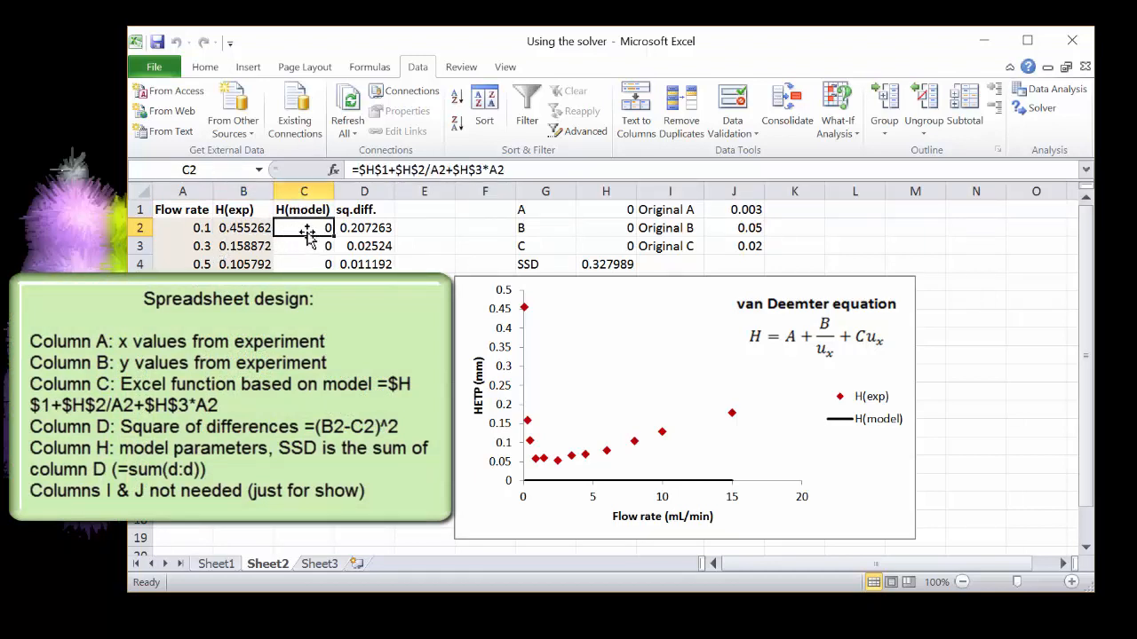
pyautogui.moveTo(347, 170); pyautogui.dragTo(506, 170)
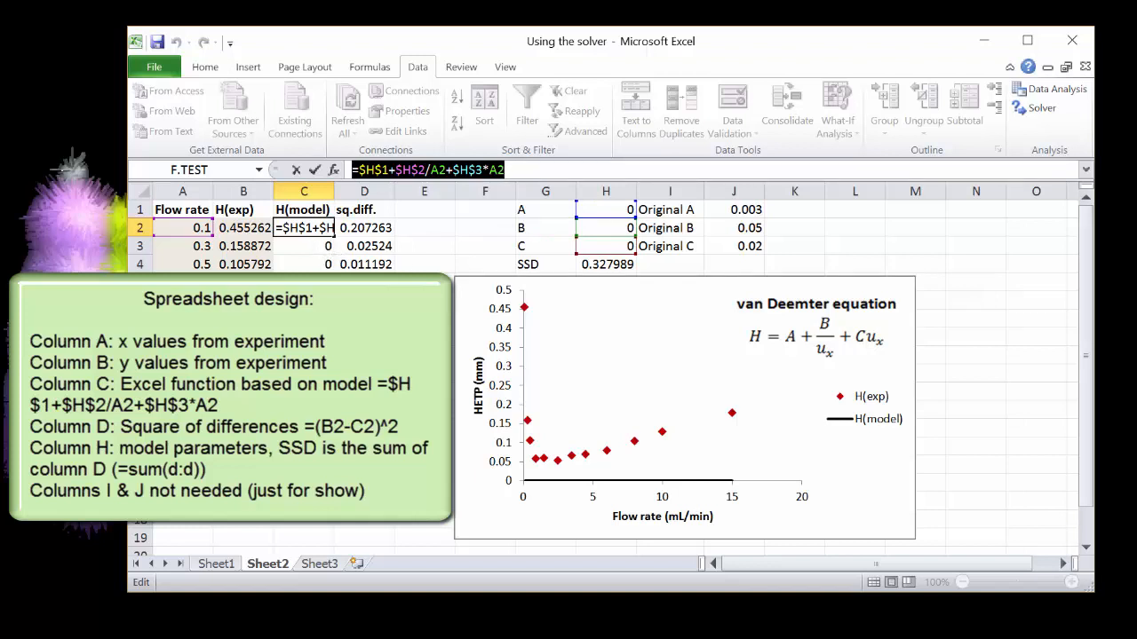
pyautogui.hotkey('ctrl', 'Return')
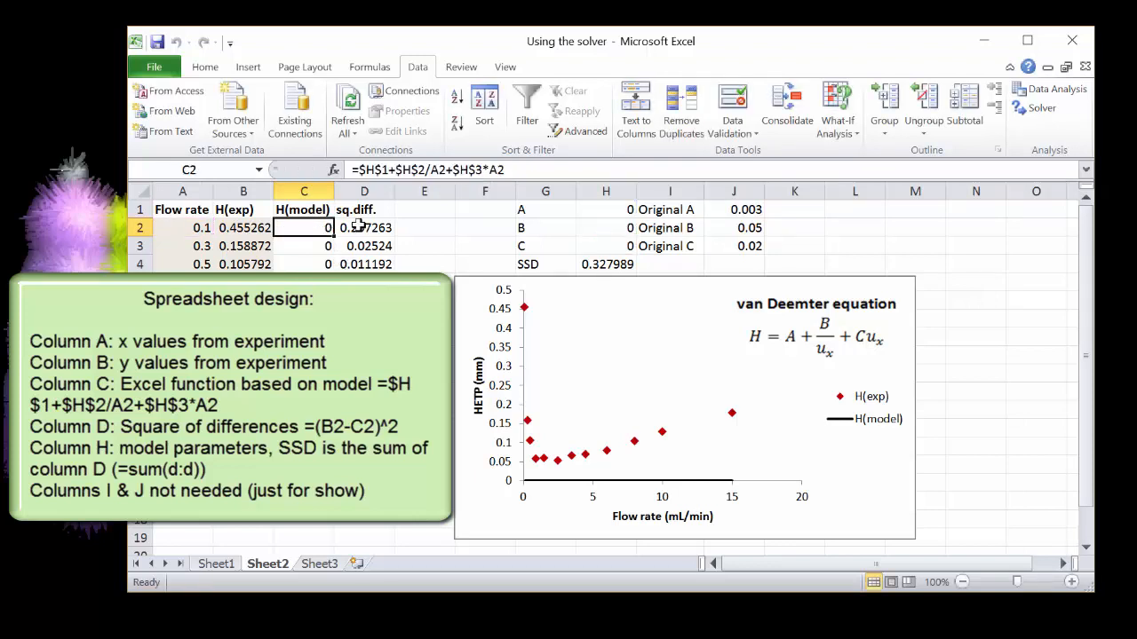
pyautogui.click(361, 229)
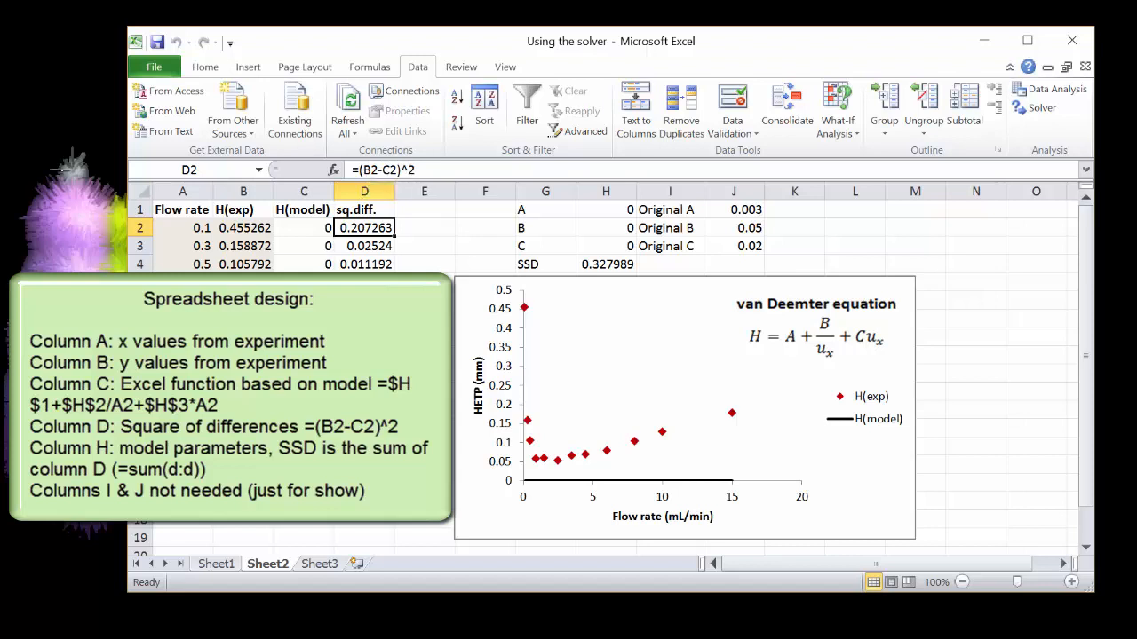
pyautogui.click(604, 264)
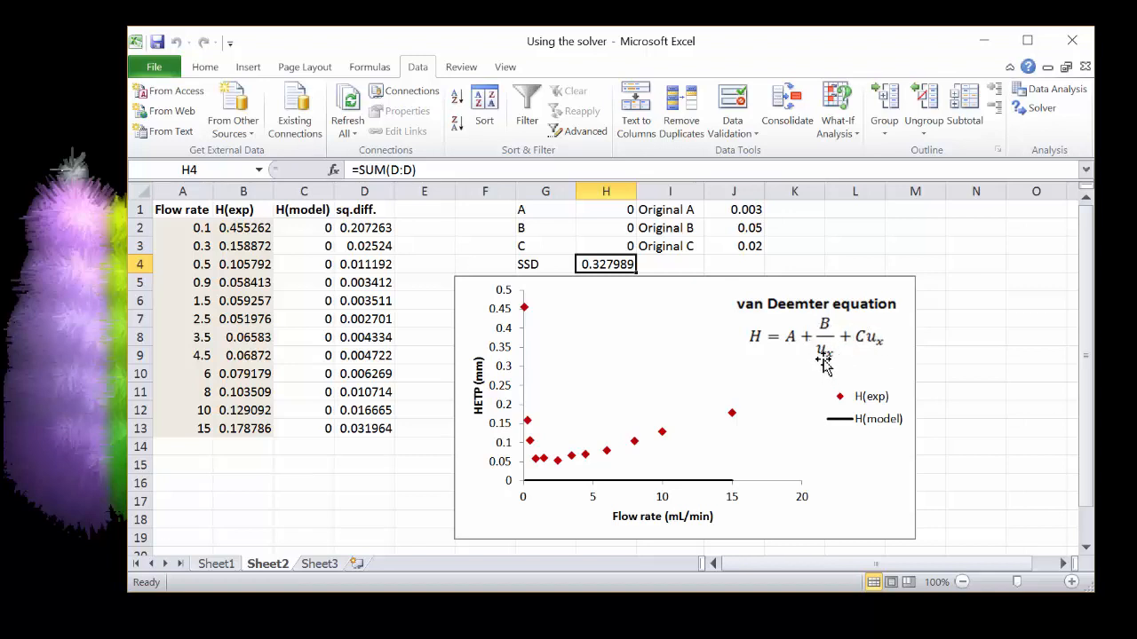
# Set parameter A to 0.15 and parameter C to 0.01 in the H column
pyautogui.click(588, 210)
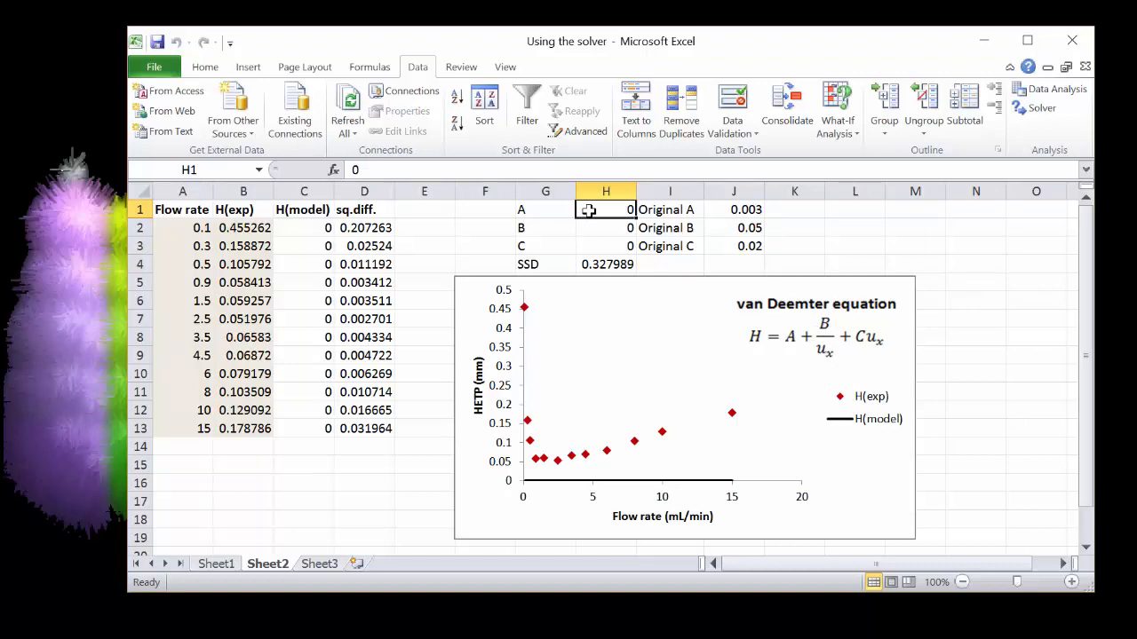
pyautogui.write('.15')
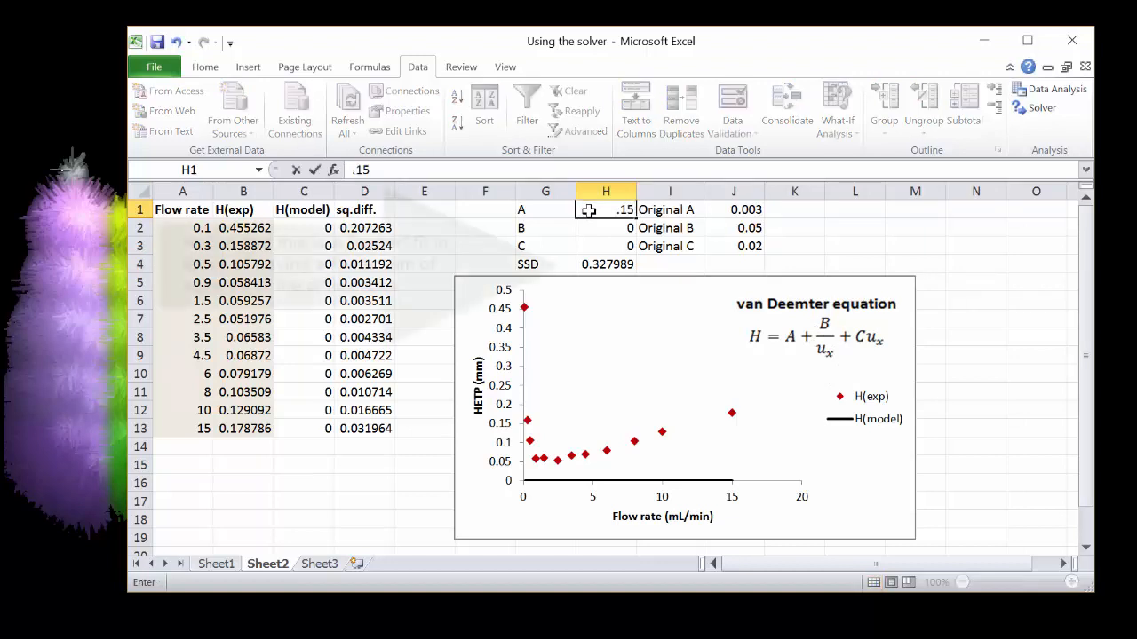
pyautogui.press('Return')
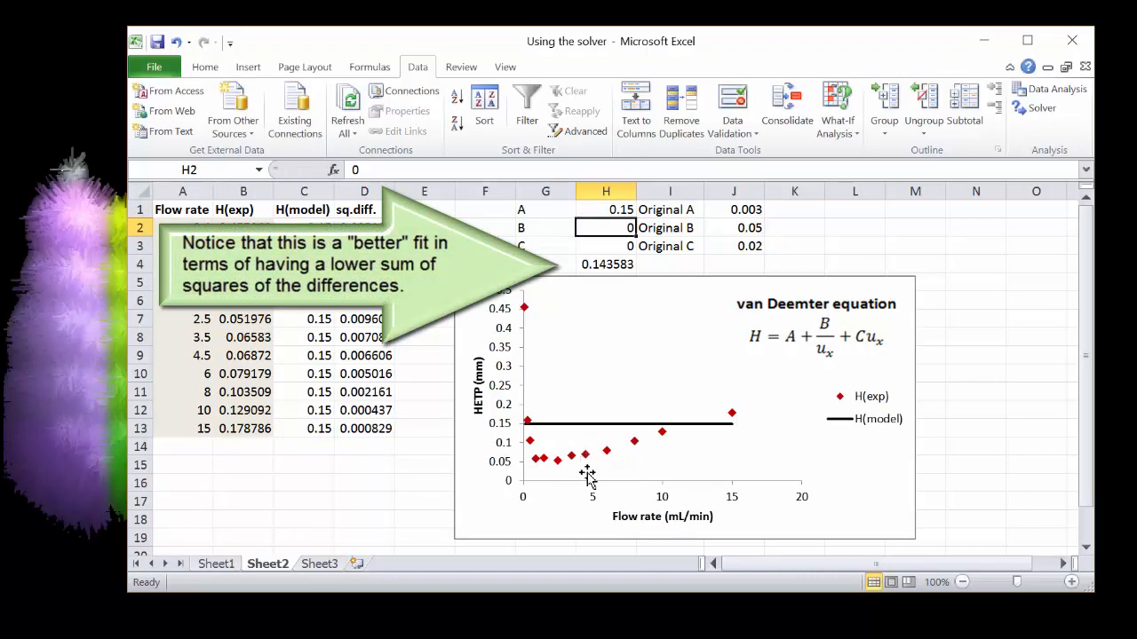
pyautogui.click(599, 246)
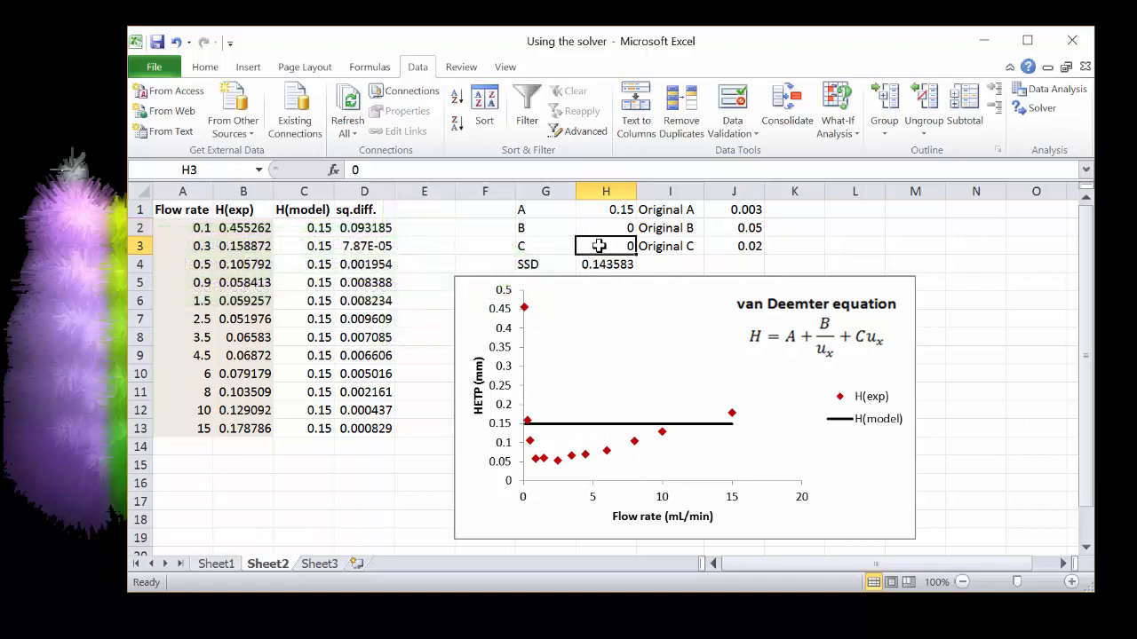
pyautogui.write('.01')
pyautogui.press('Return')
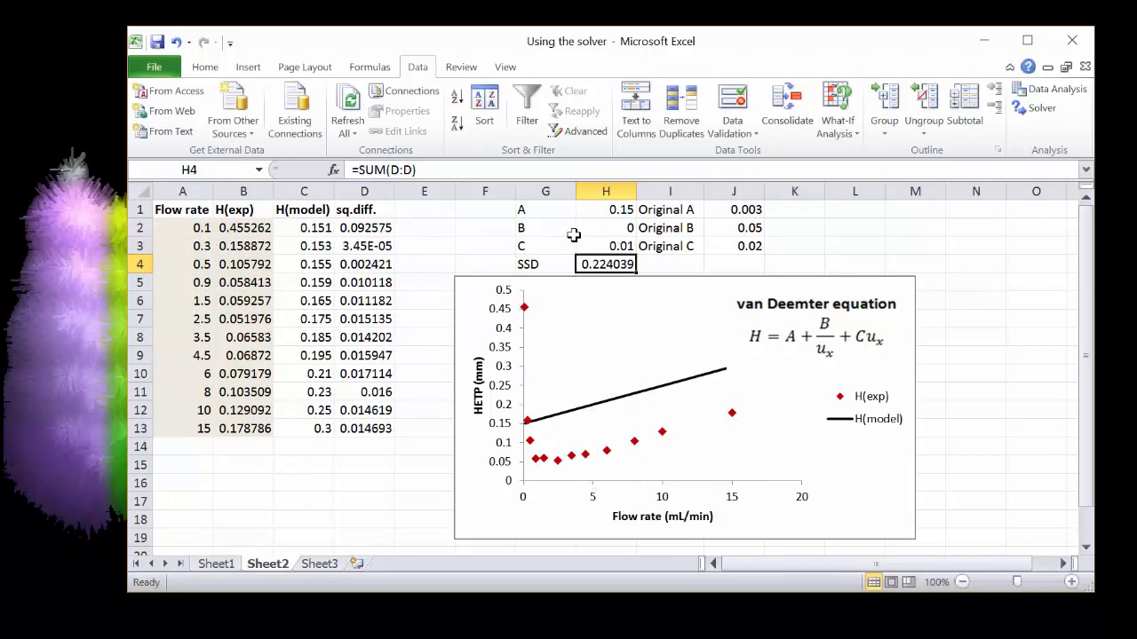
# Change parameter A to 0.01 and set parameter B to 0.03
pyautogui.click(601, 210)
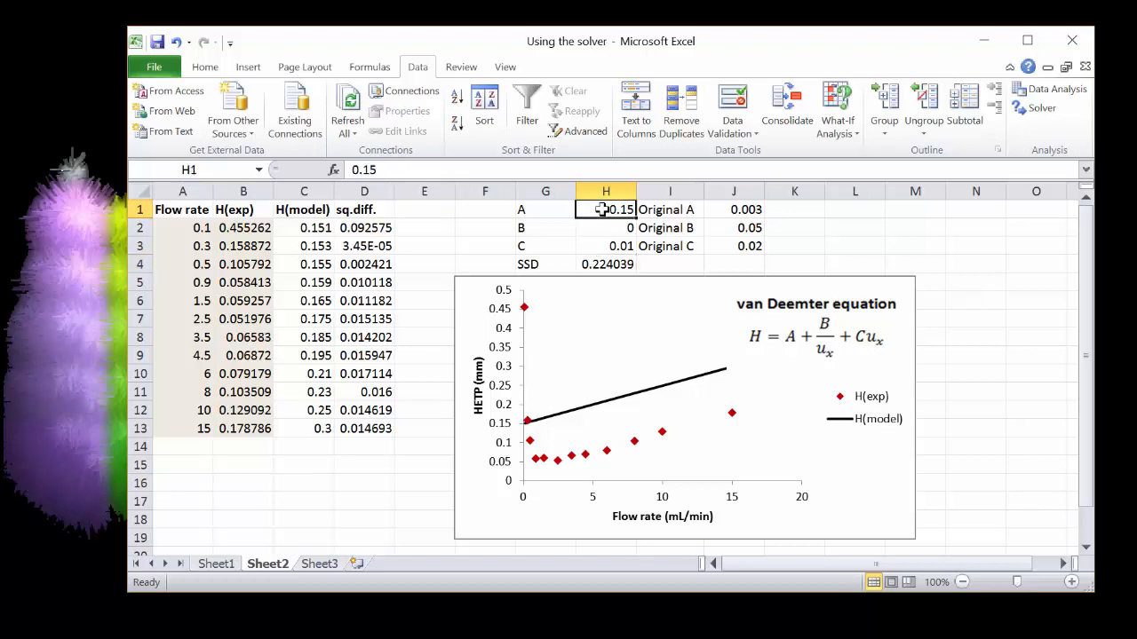
pyautogui.write('.0')
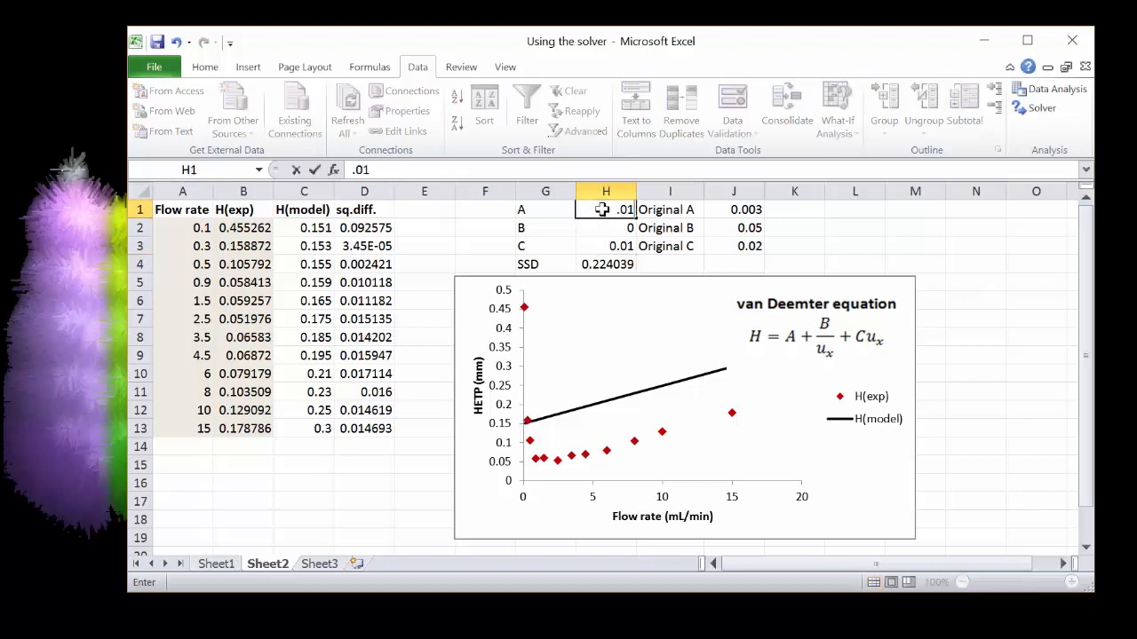
pyautogui.write('1')
pyautogui.press('Return')
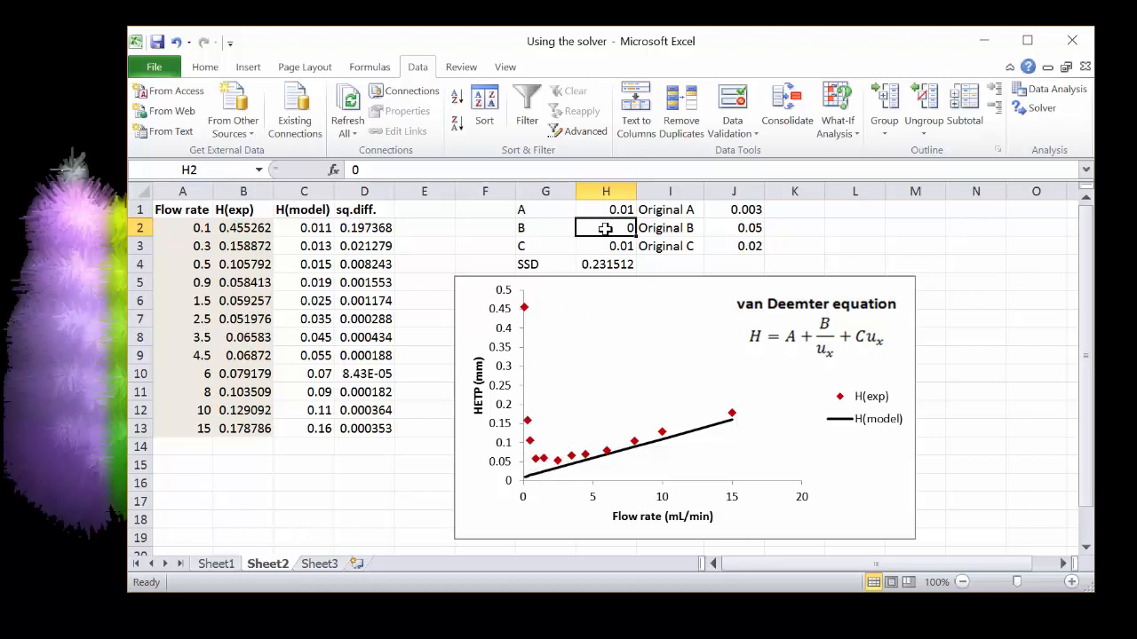
pyautogui.write('.03')
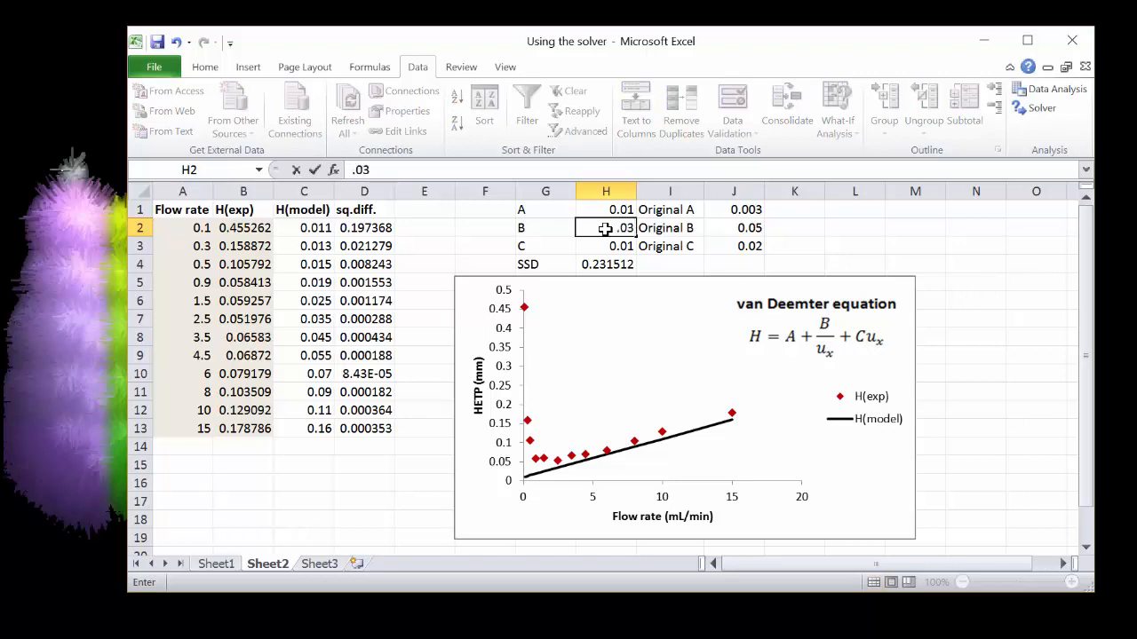
pyautogui.press('Return')
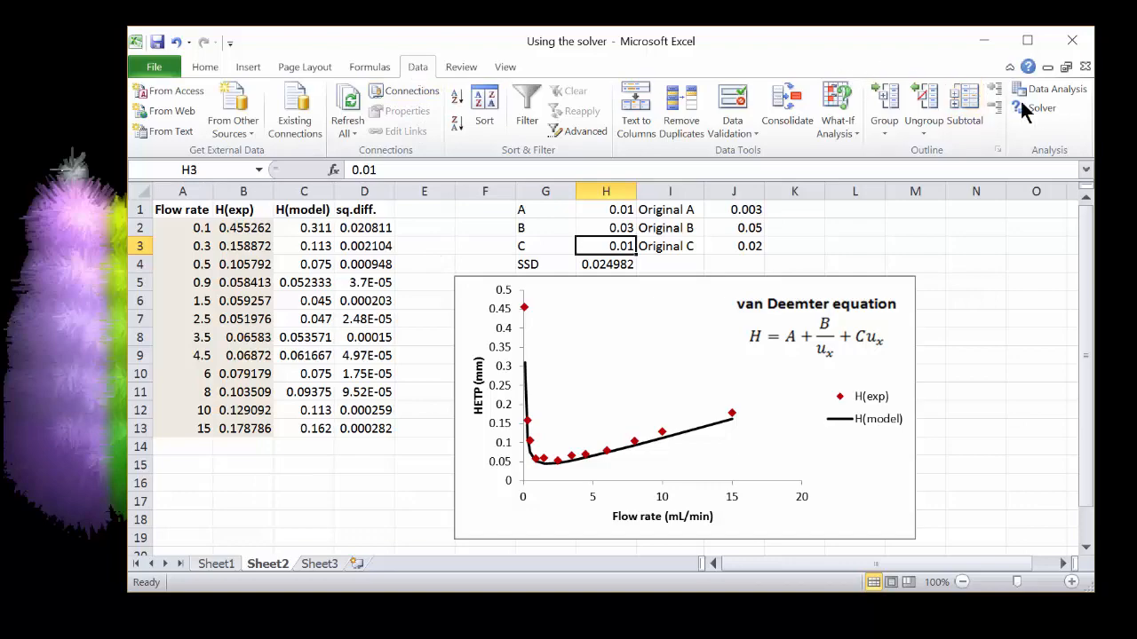
# Run Solver to minimize the SSD in H4 by changing cells H1:H3, and keep the Solver solution
pyautogui.click(1042, 108)
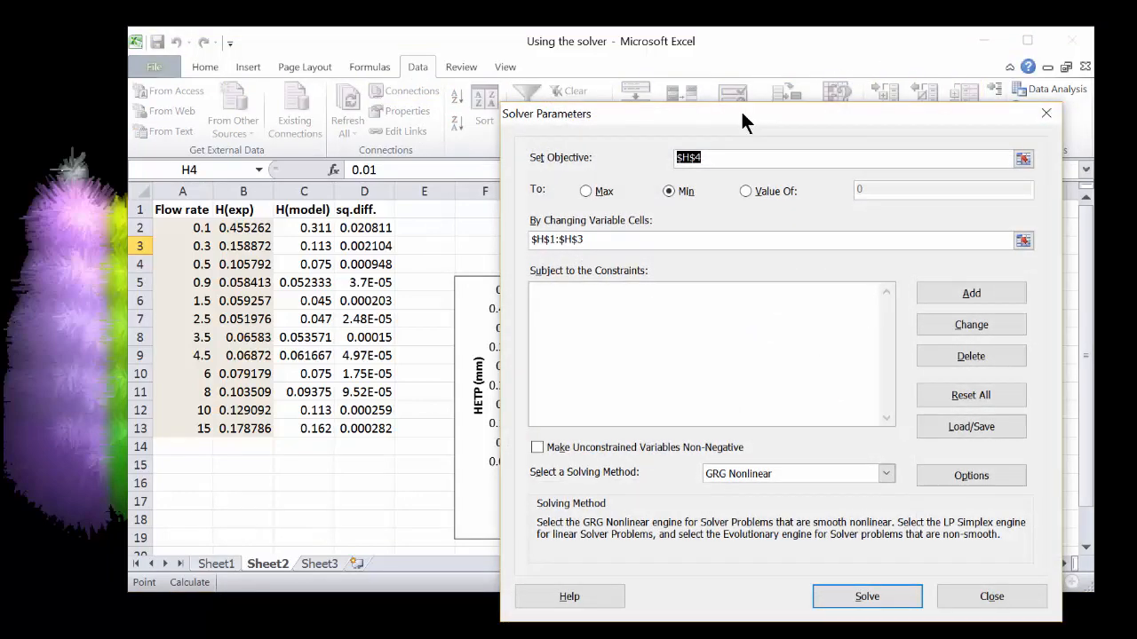
pyautogui.moveTo(741, 109); pyautogui.dragTo(792, 79)
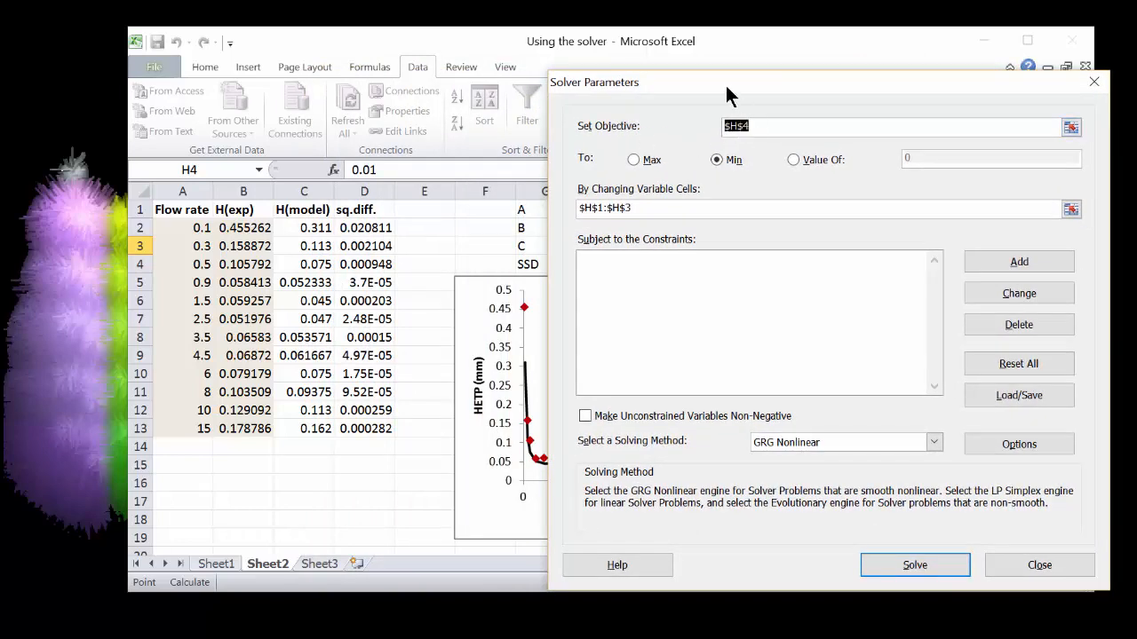
pyautogui.moveTo(739, 88); pyautogui.dragTo(879, 92)
pyautogui.click(605, 265)
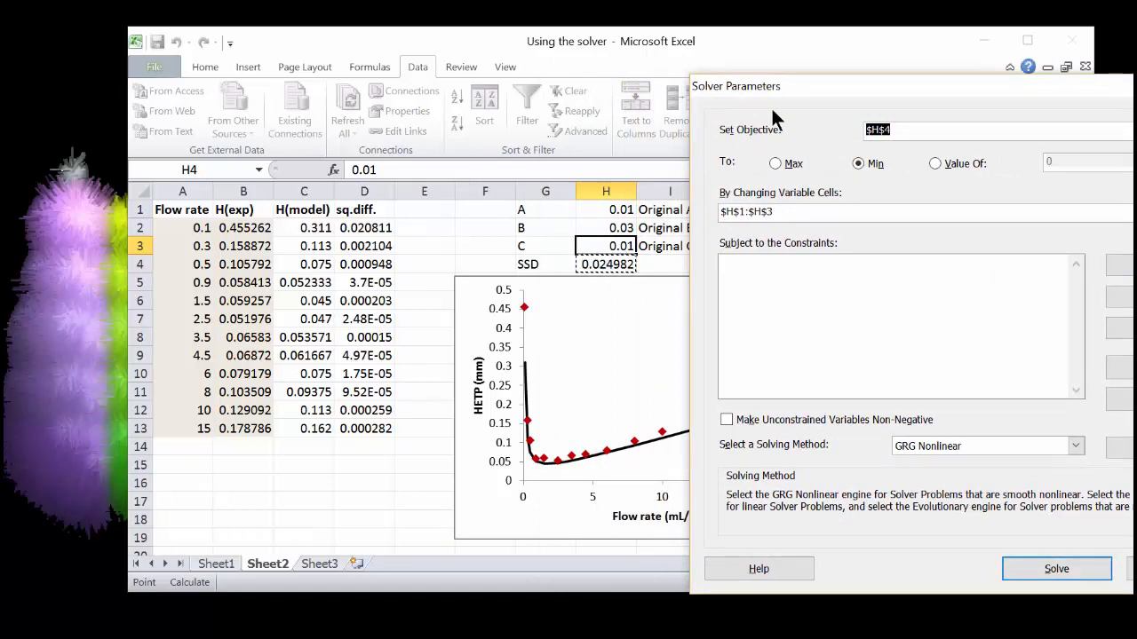
pyautogui.moveTo(735, 75); pyautogui.dragTo(512, 62)
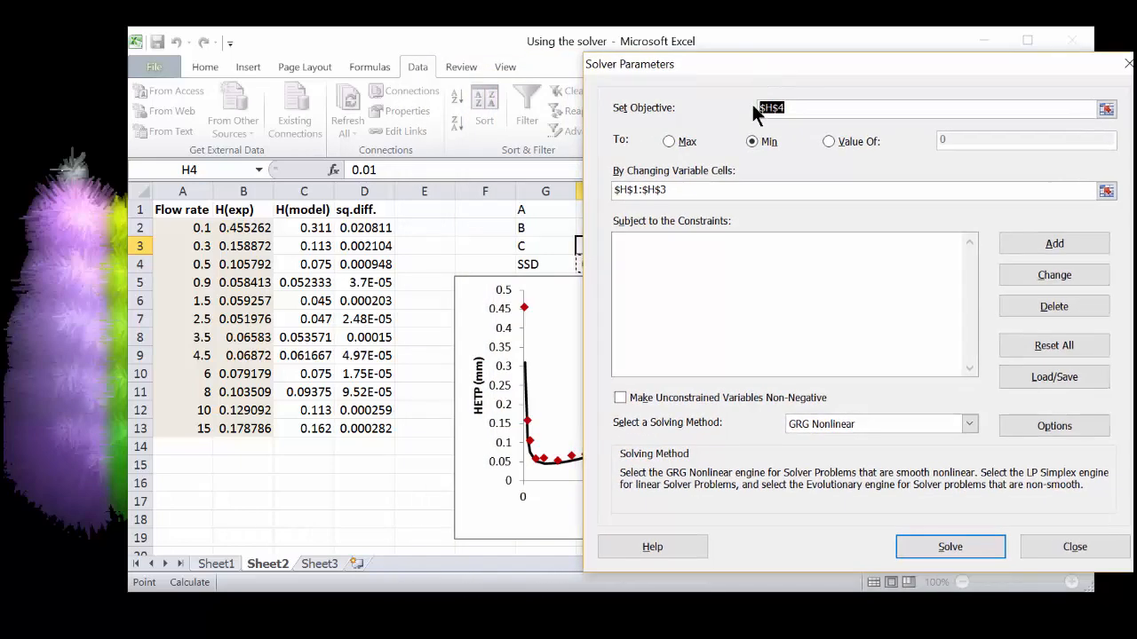
pyautogui.moveTo(712, 192); pyautogui.dragTo(601, 180)
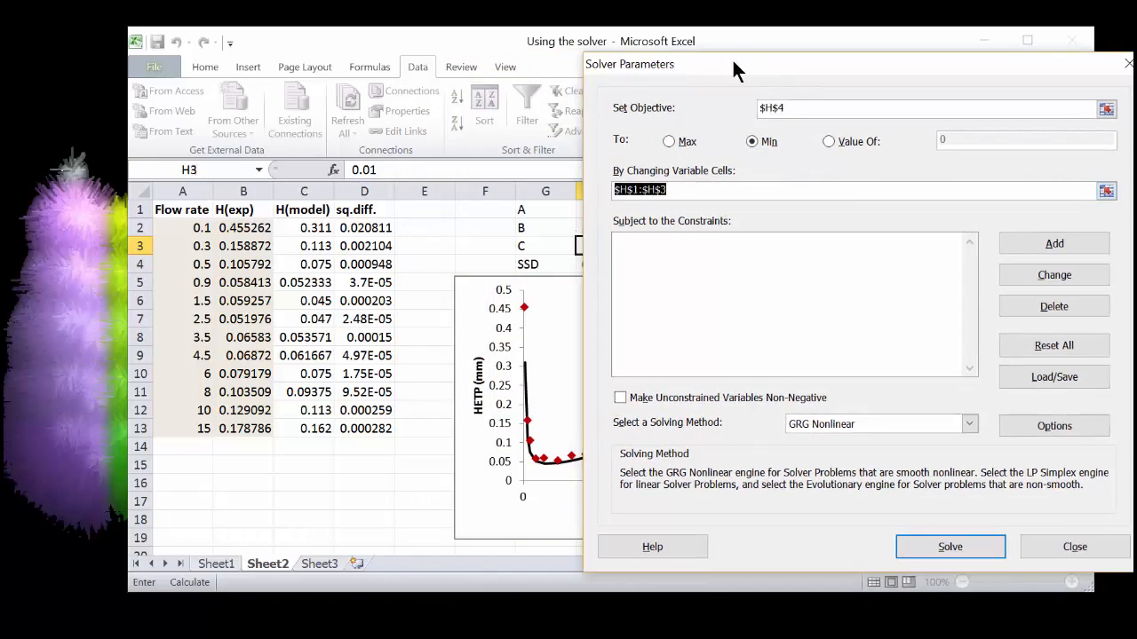
pyautogui.moveTo(733, 62); pyautogui.dragTo(837, 61)
pyautogui.moveTo(605, 210); pyautogui.dragTo(605, 246)
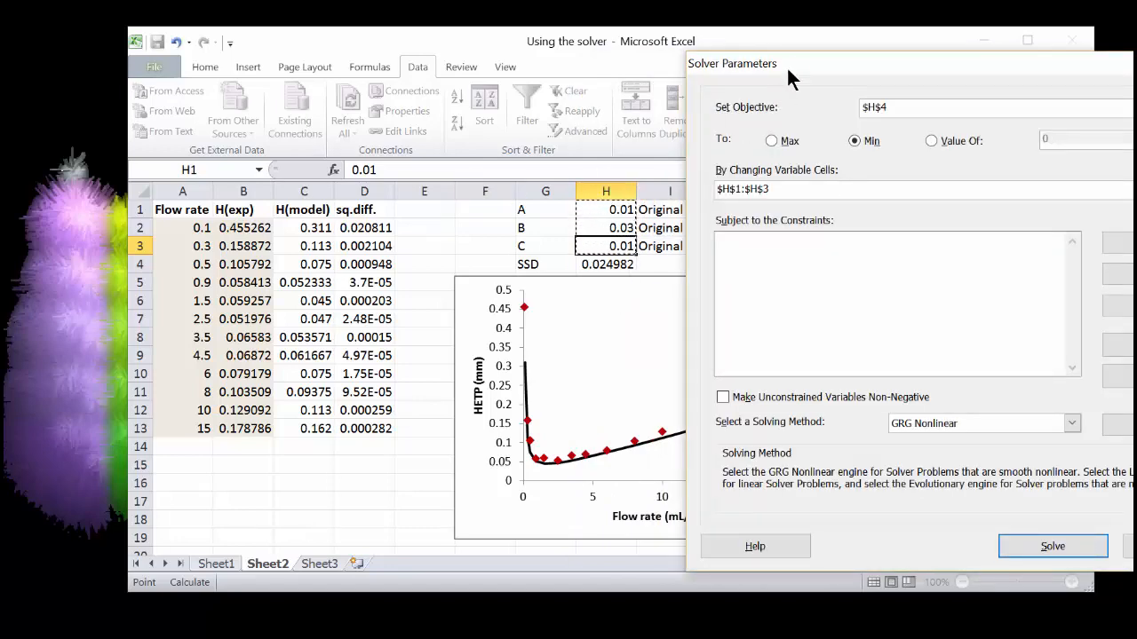
pyautogui.moveTo(736, 69); pyautogui.dragTo(476, 54)
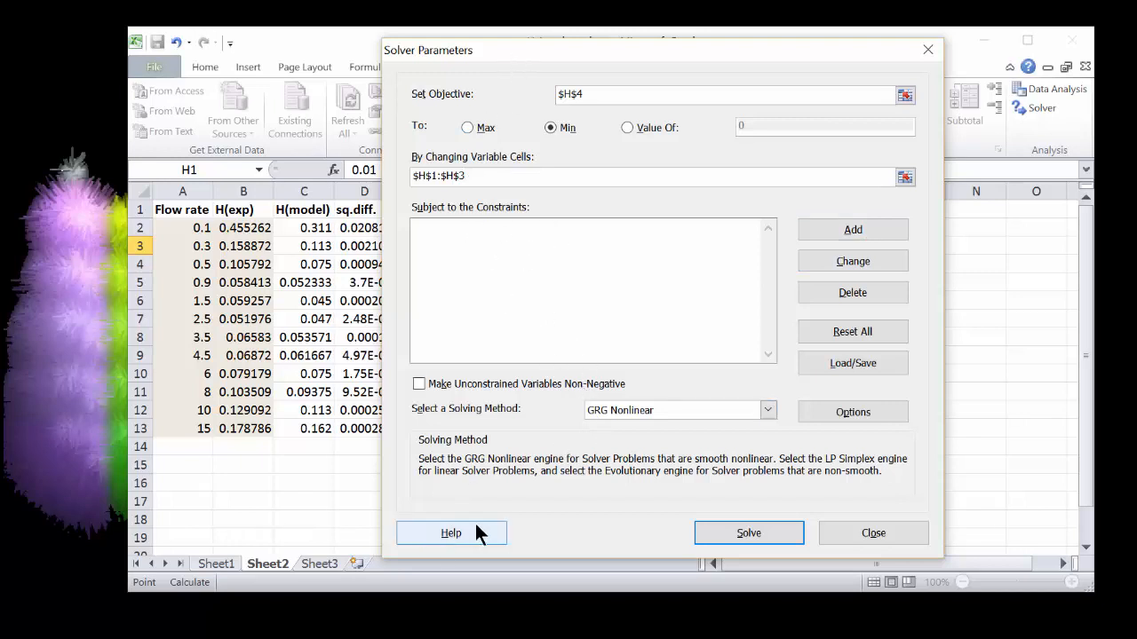
pyautogui.click(745, 530)
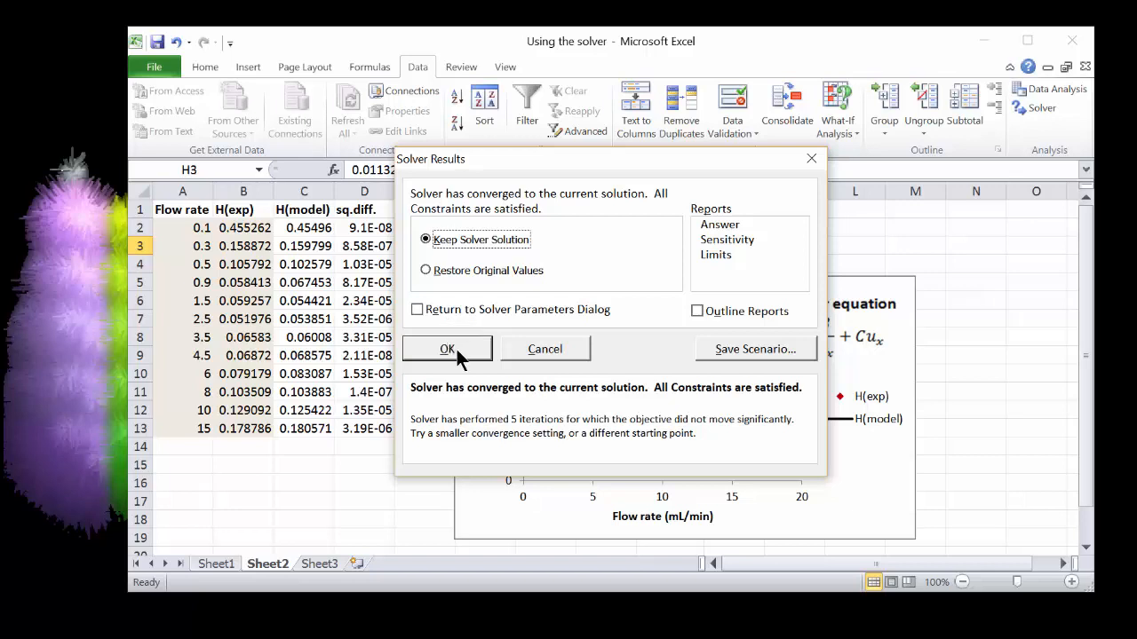
pyautogui.click(456, 349)
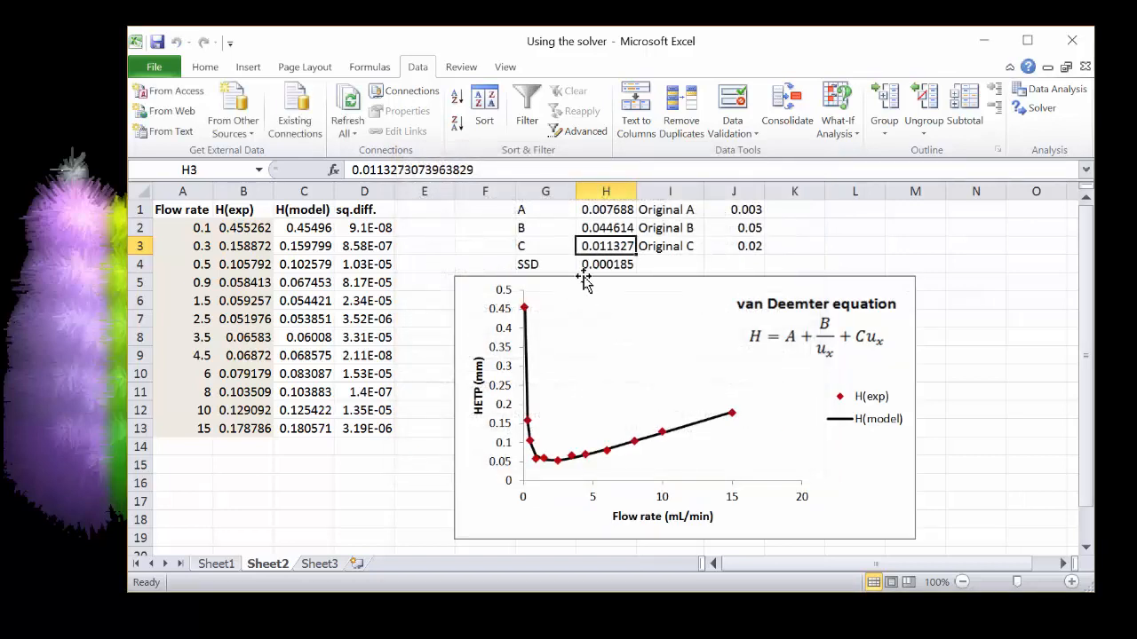